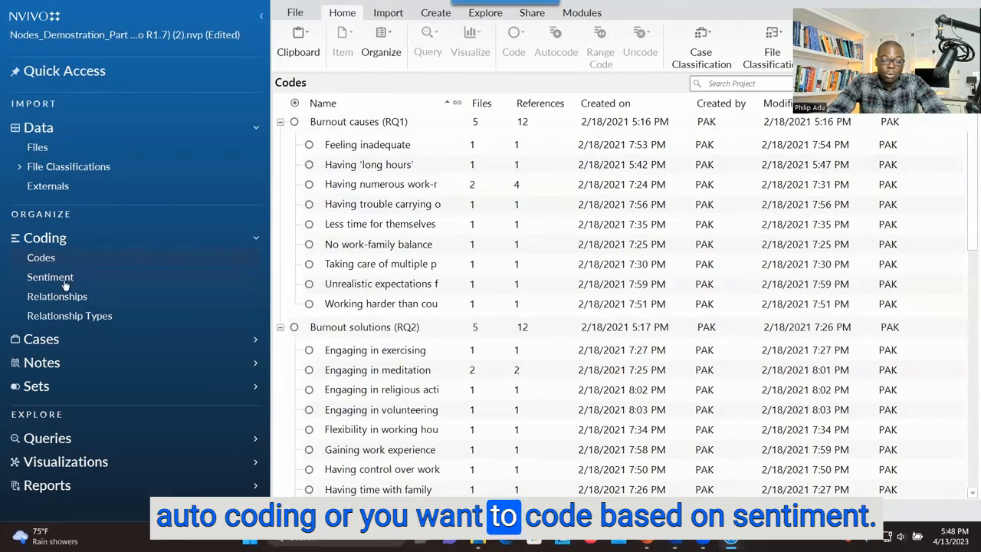
Open the P1 interview transcript from the project files and widen its document view
click(54, 149)
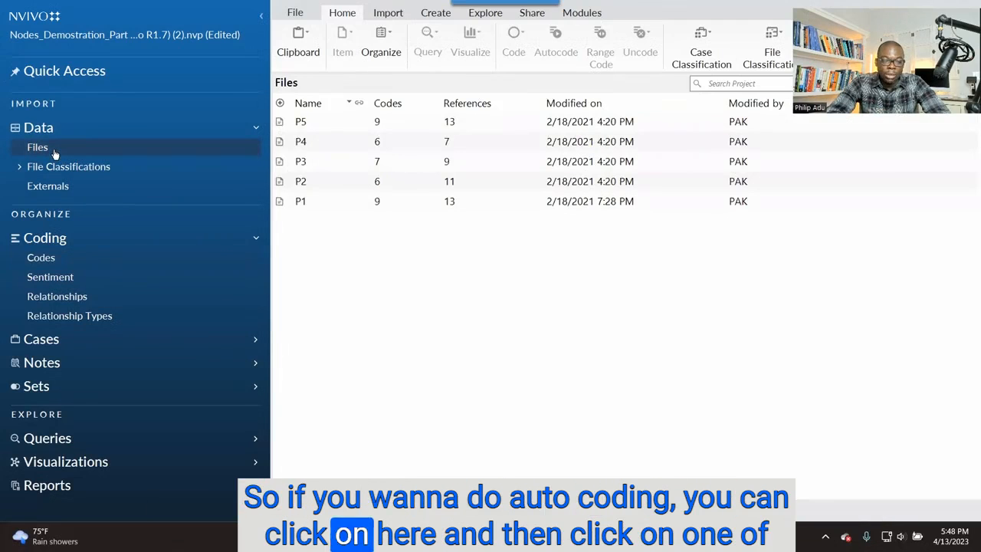
click(308, 208)
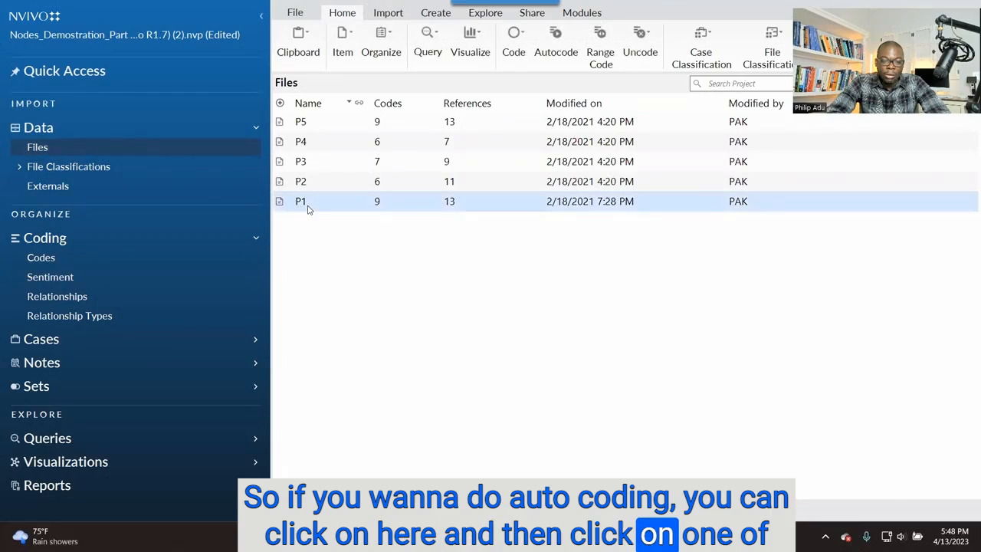
double_click(309, 207)
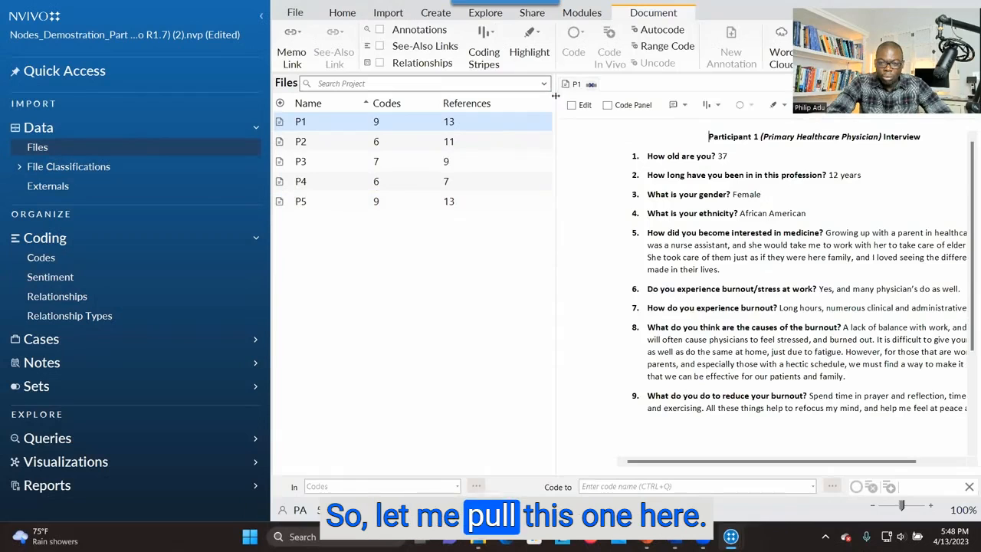
drag(556, 95, 417, 95)
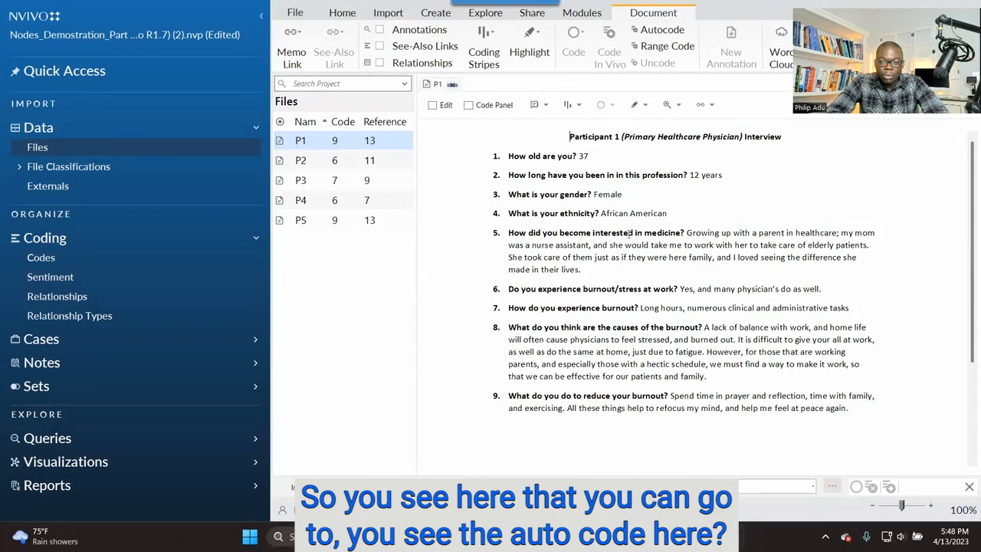
Try to autocode the P1 transcript by identifying themes
click(655, 32)
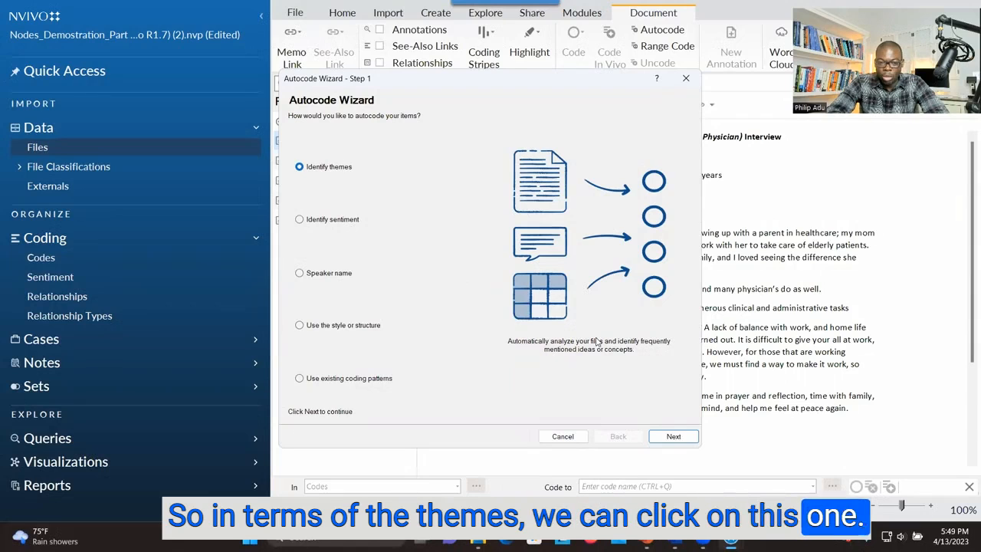
click(670, 436)
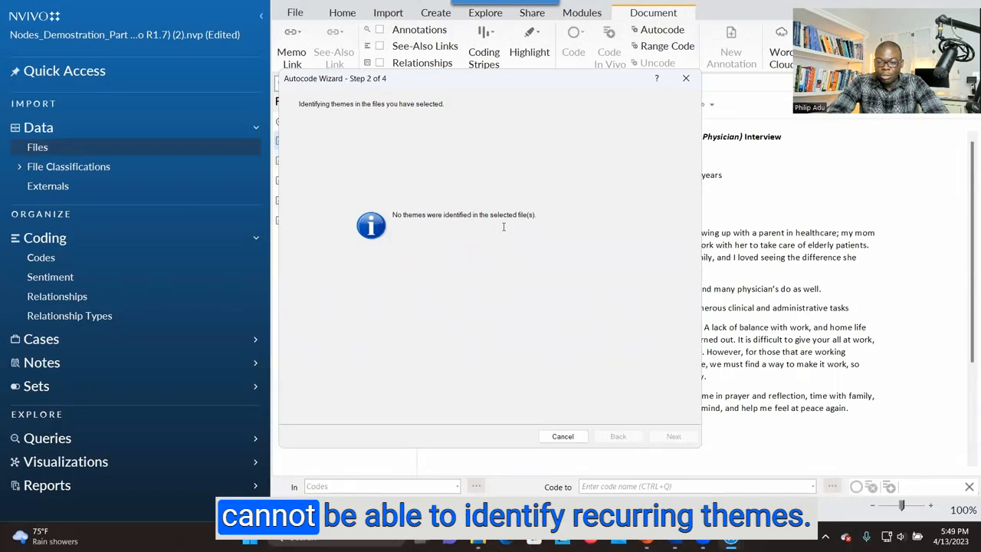
click(686, 80)
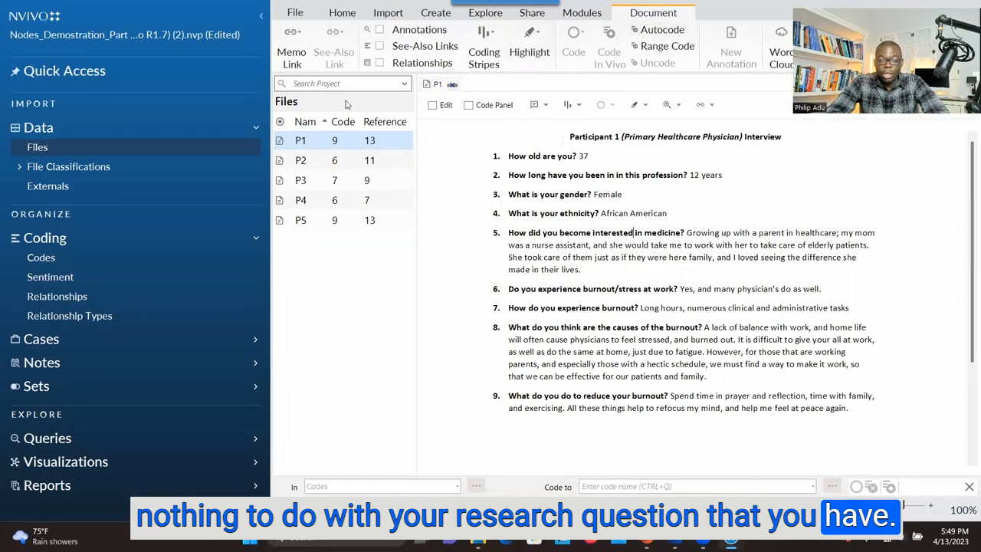
click(657, 29)
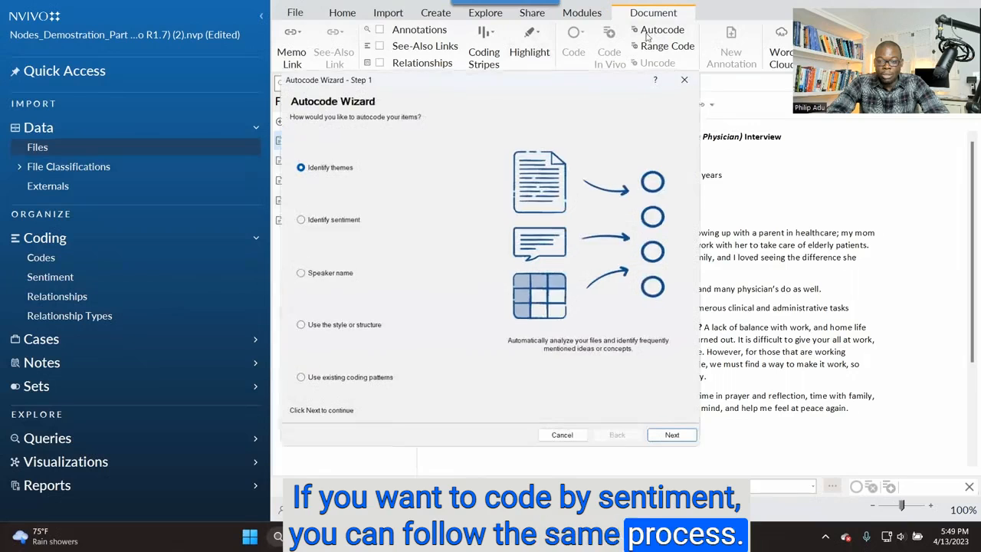
click(300, 220)
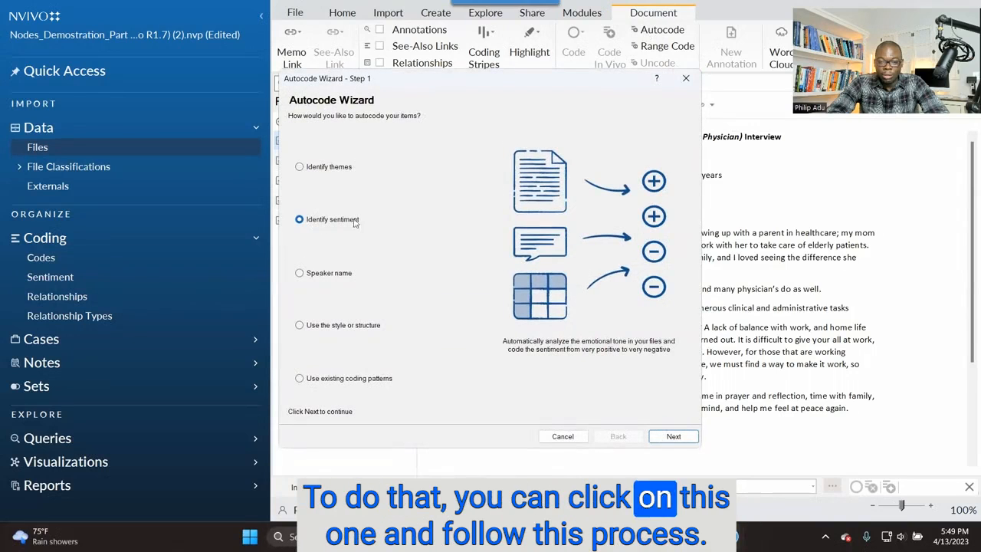
click(685, 80)
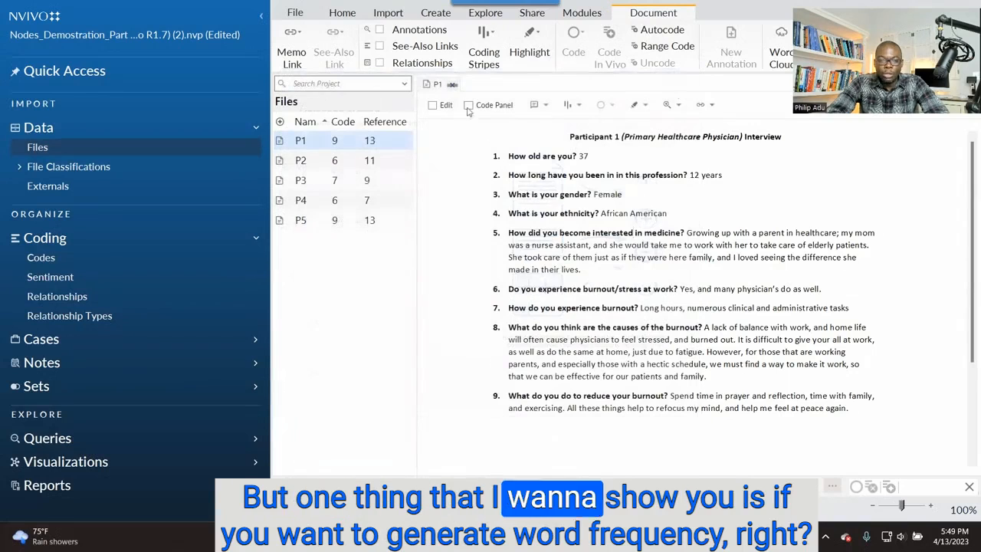
Set up a word frequency query on the selected files P1 to P5 and run it
click(483, 13)
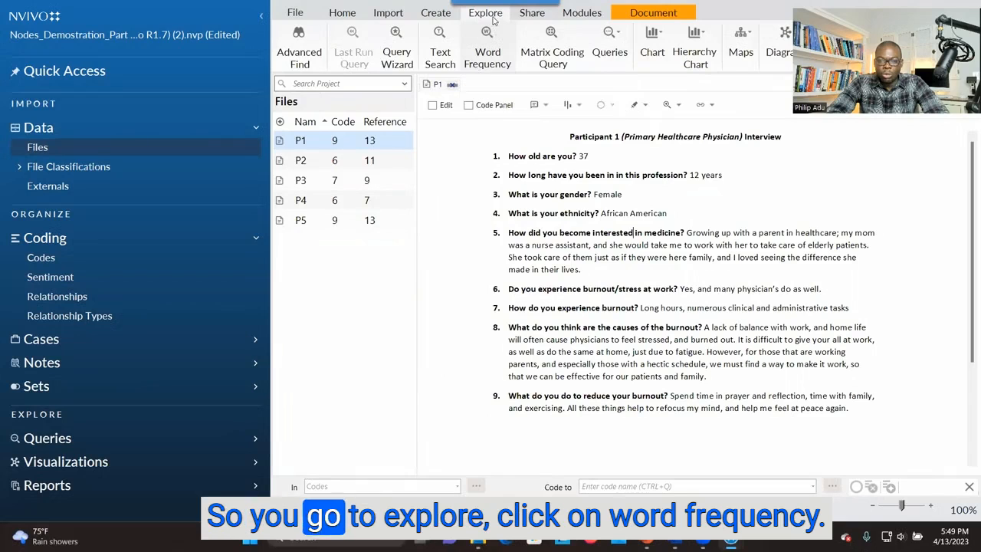
click(491, 64)
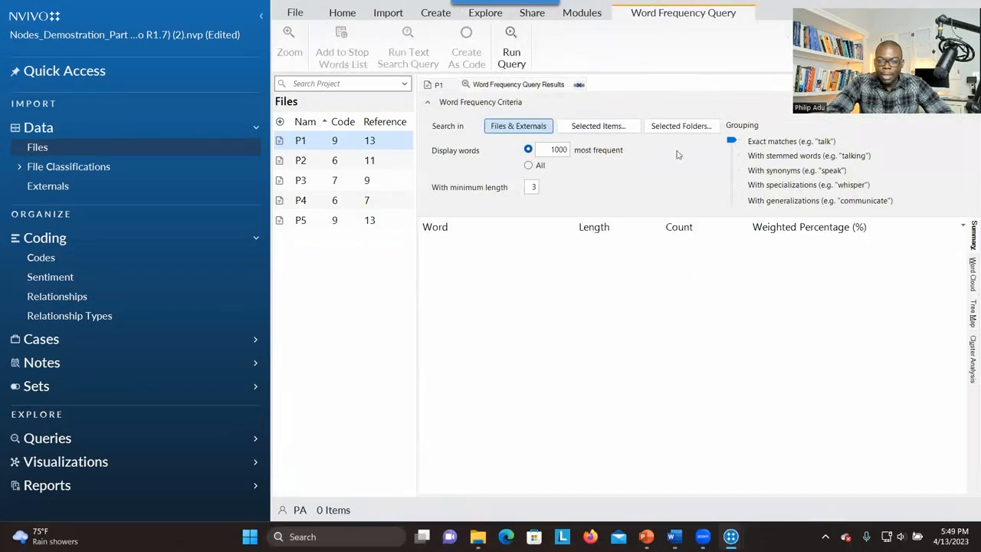
click(605, 130)
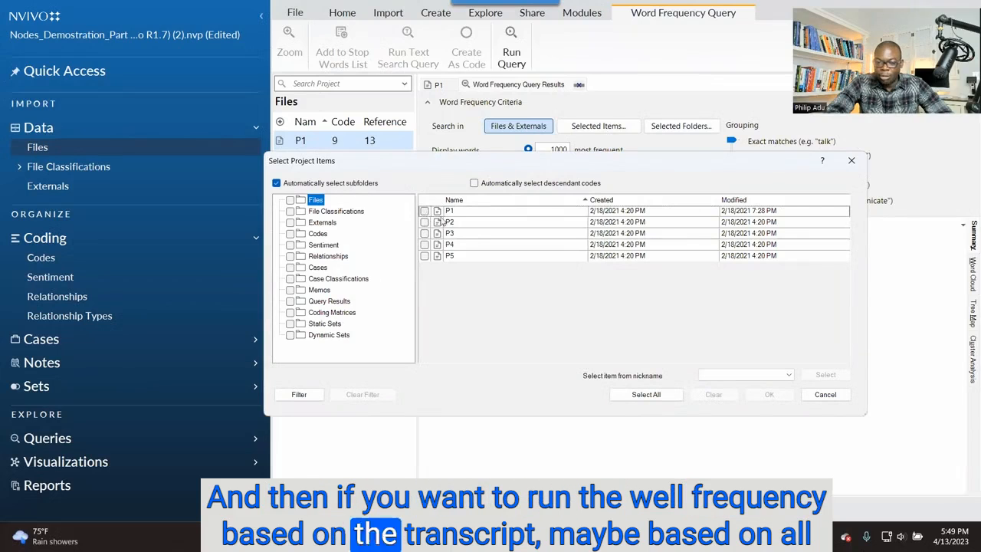
click(424, 212)
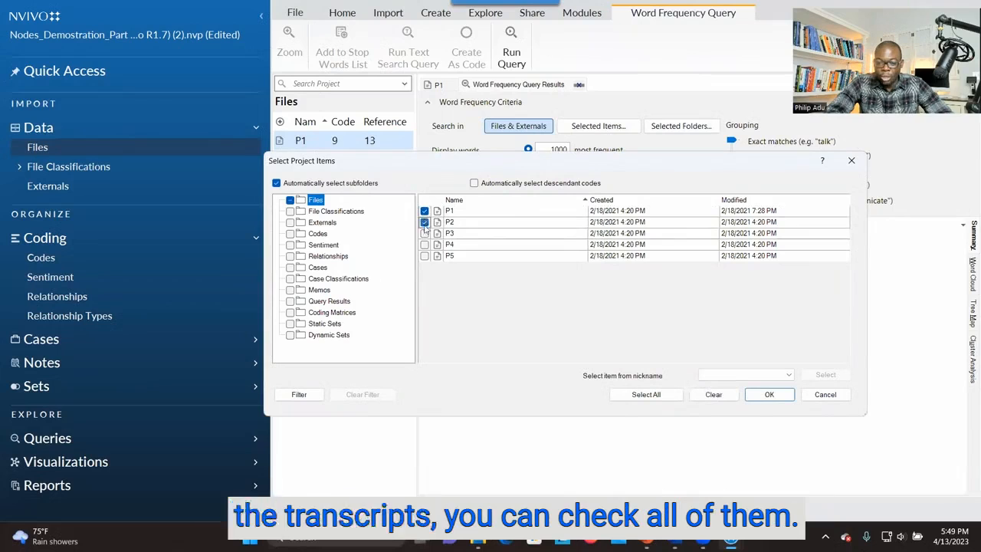
click(424, 233)
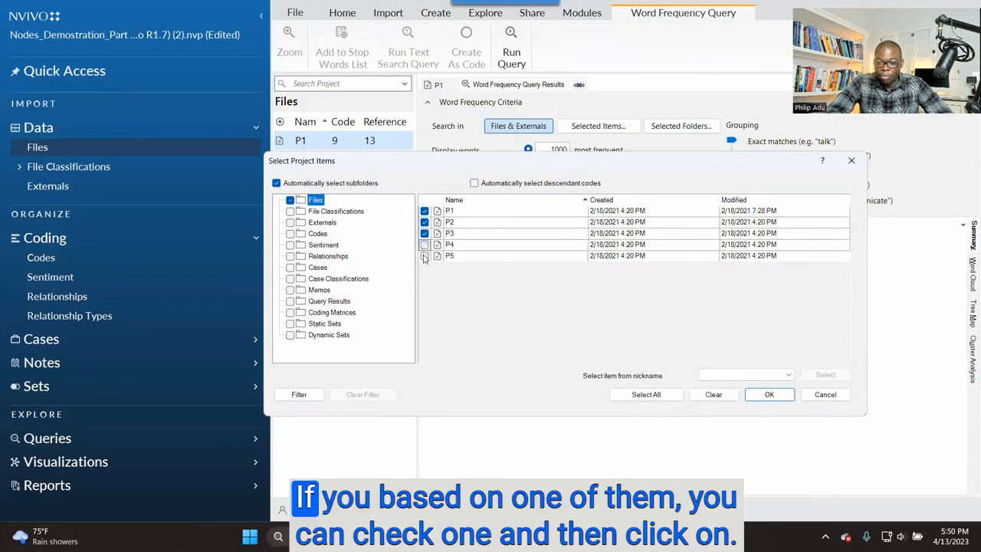
click(424, 256)
click(424, 245)
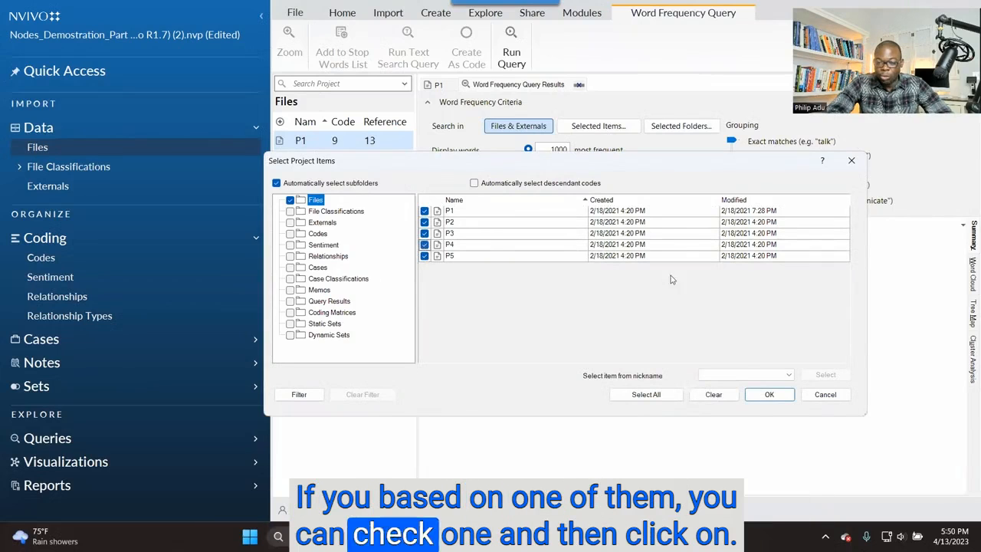
click(779, 397)
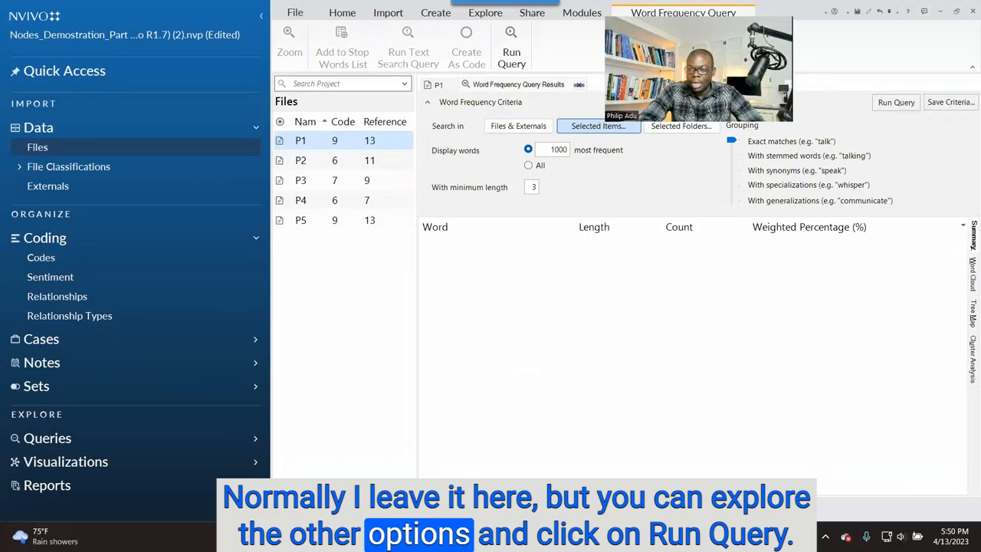
click(896, 102)
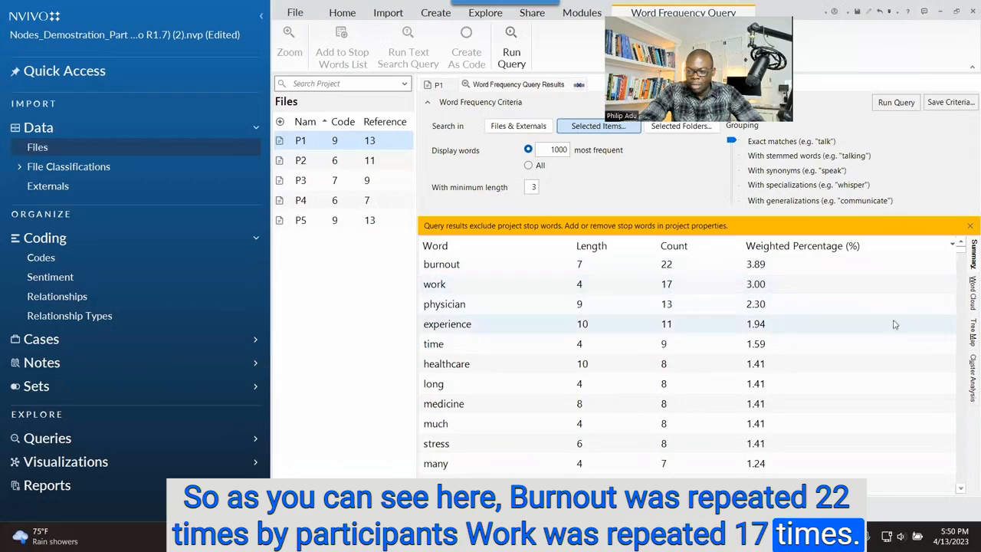
Show the word frequency results as a word cloud and apply a multicoloured Horizontal style on a white background
click(966, 300)
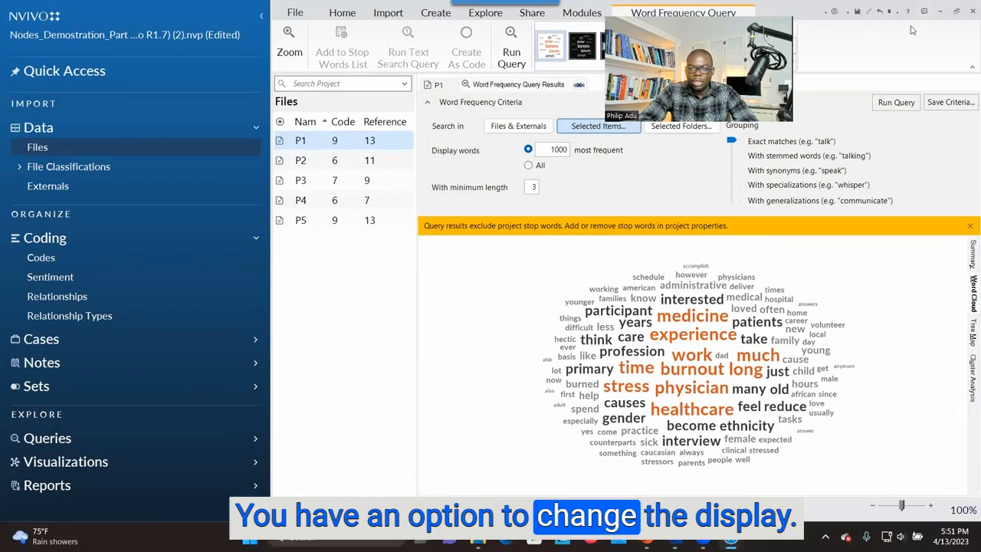
click(793, 65)
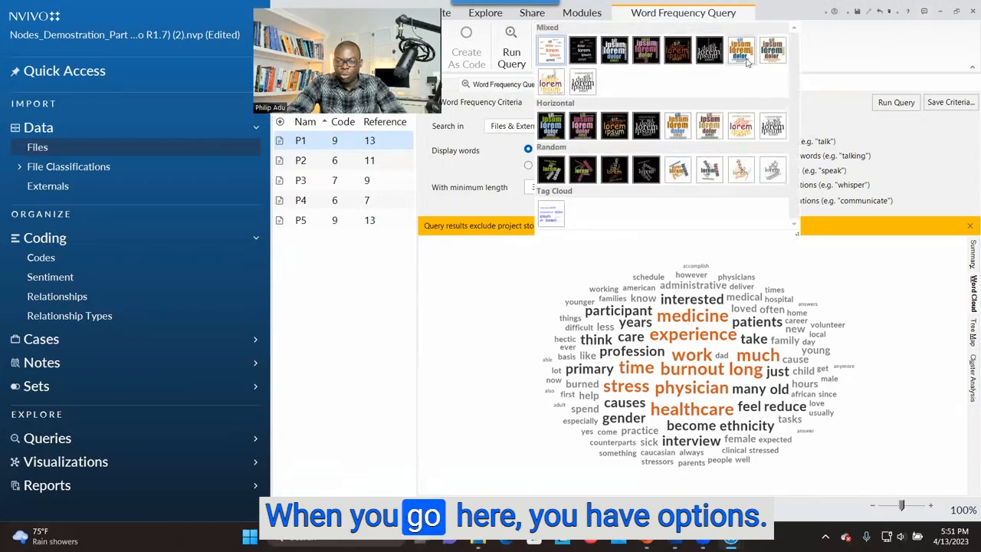
click(751, 128)
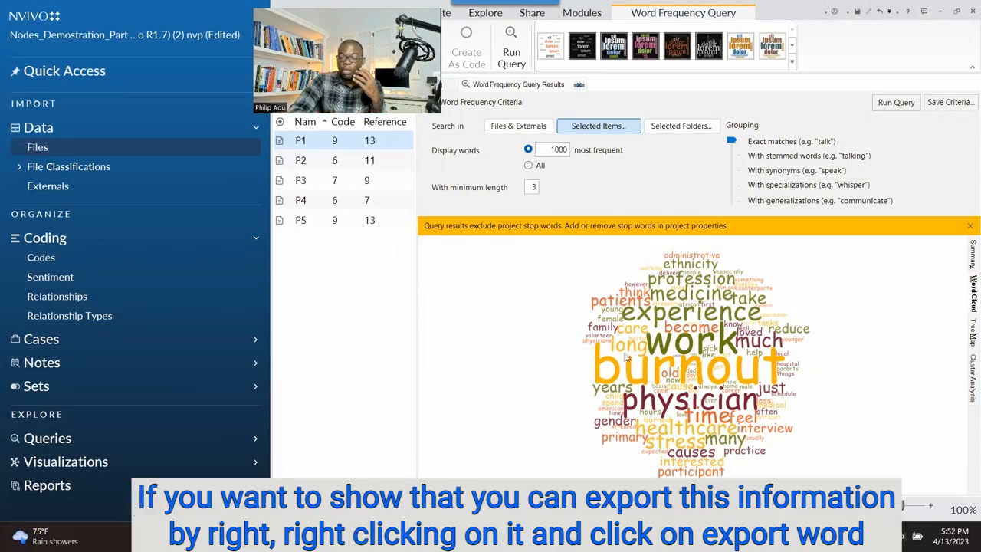
right_click(559, 357)
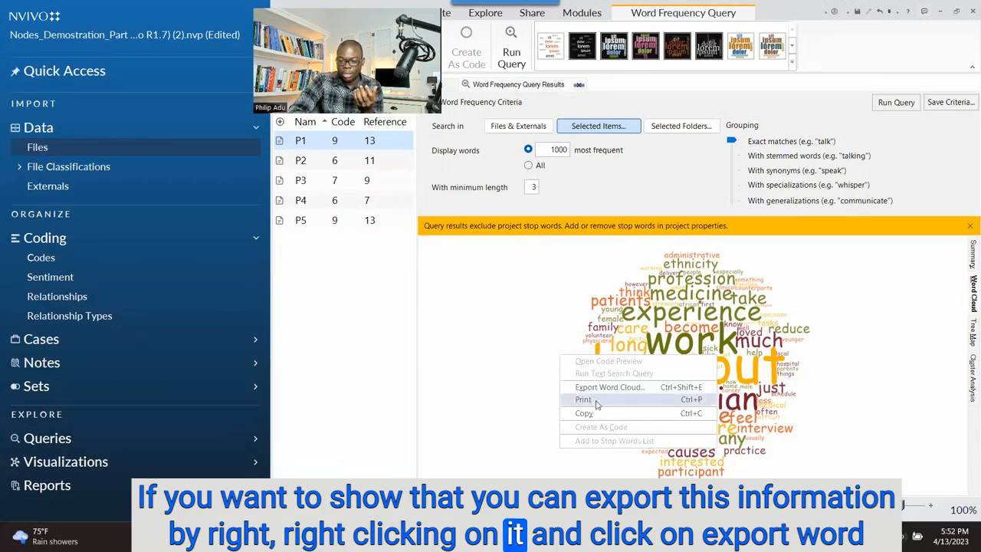
right_click(471, 371)
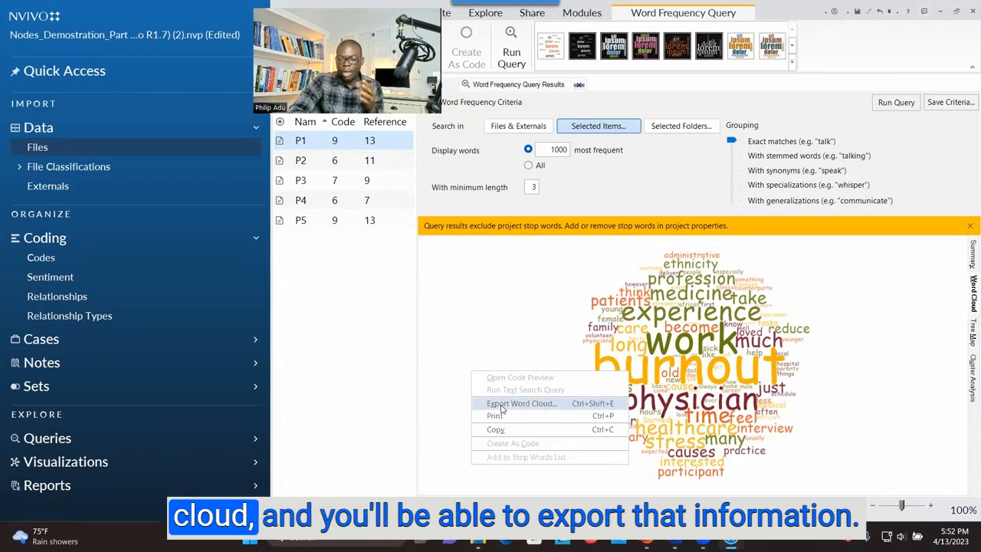
click(854, 368)
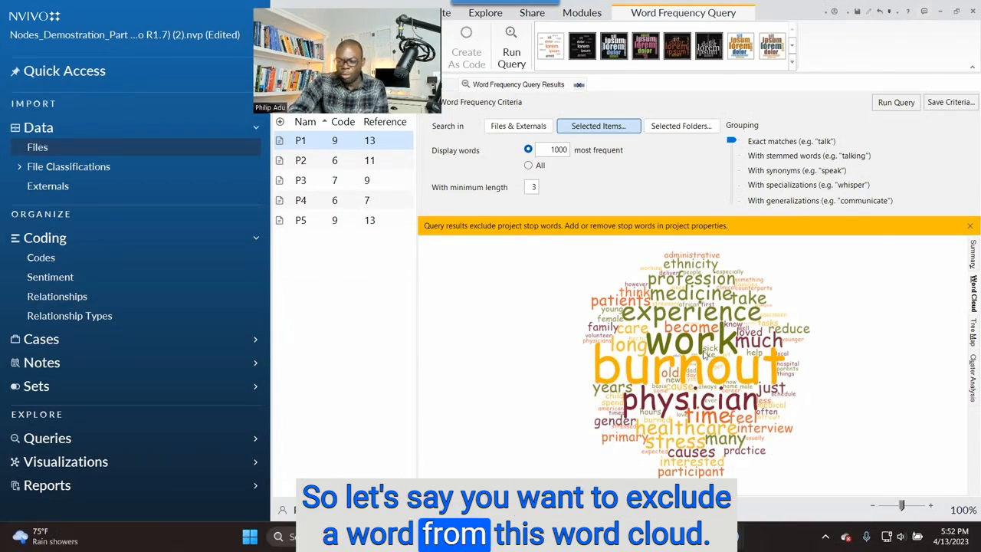
Add "burnout" to the stop words list and rerun the word frequency query
right_click(665, 367)
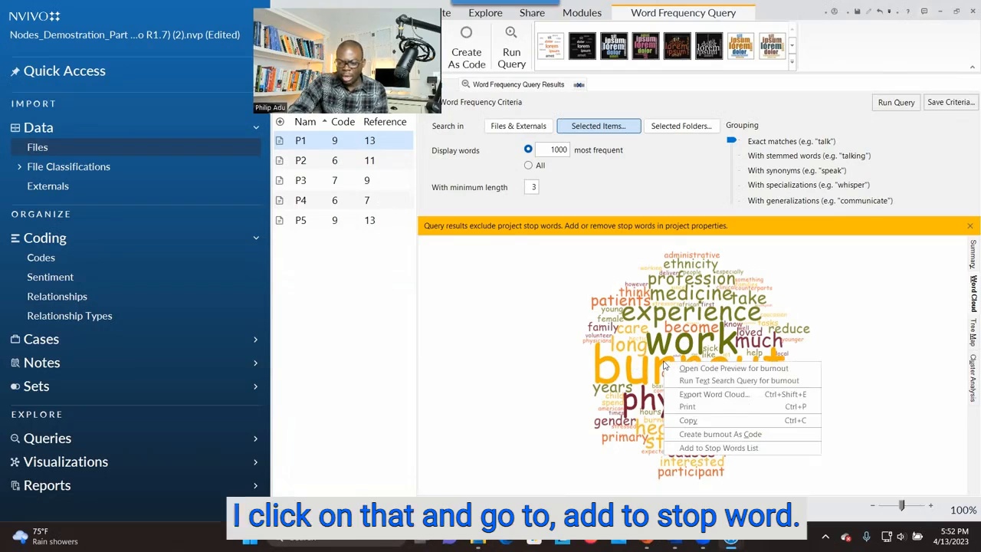
click(685, 448)
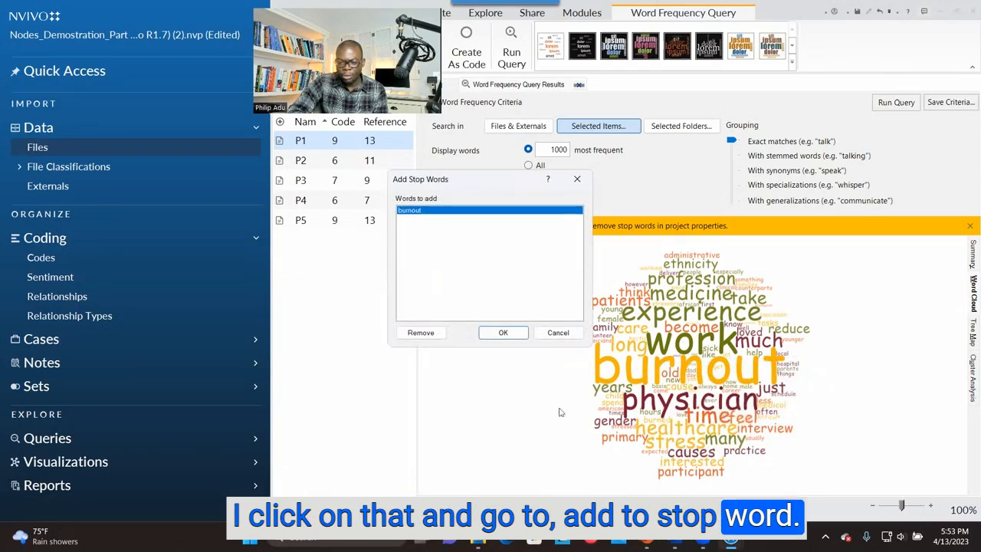
click(502, 334)
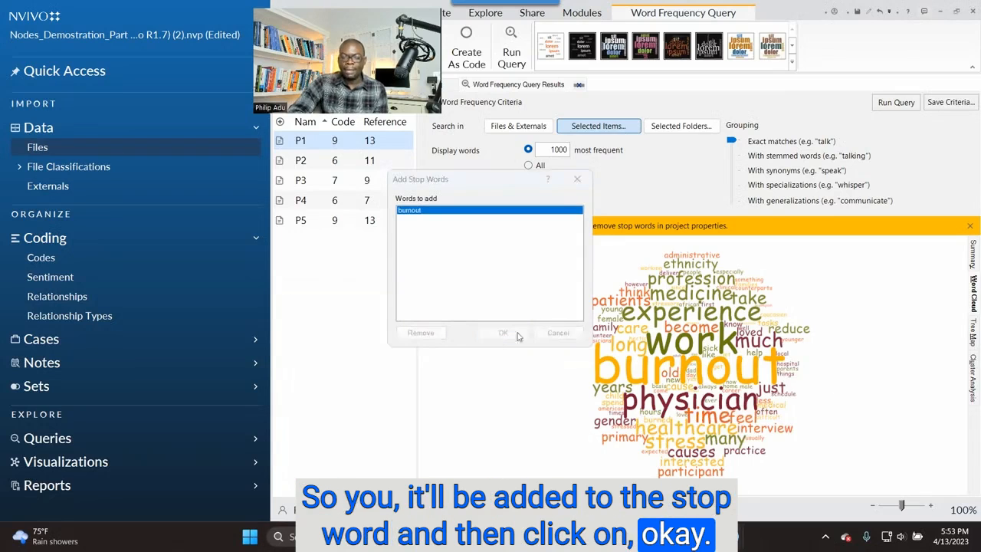
click(896, 102)
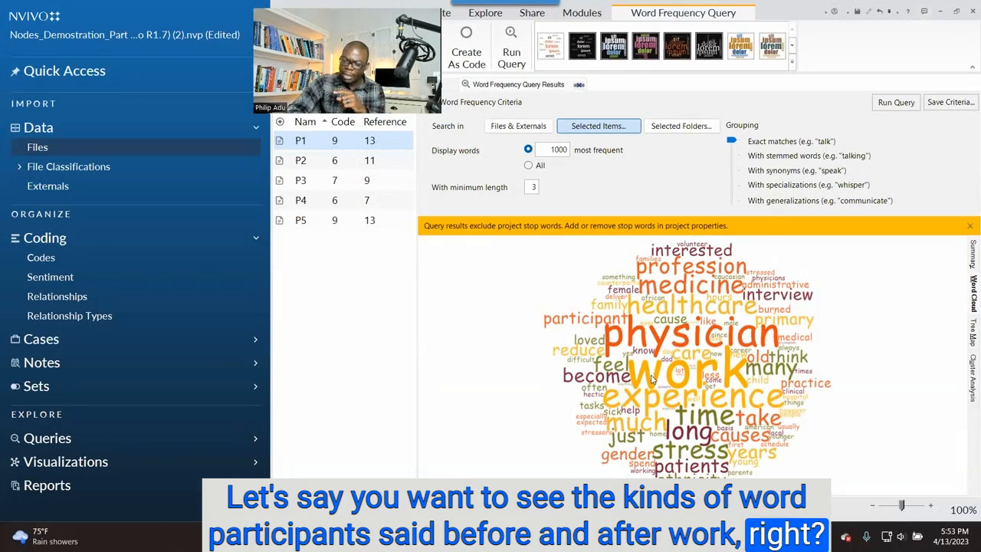
Run a text search query for "work" from the word cloud and display the results as a word tree
right_click(655, 374)
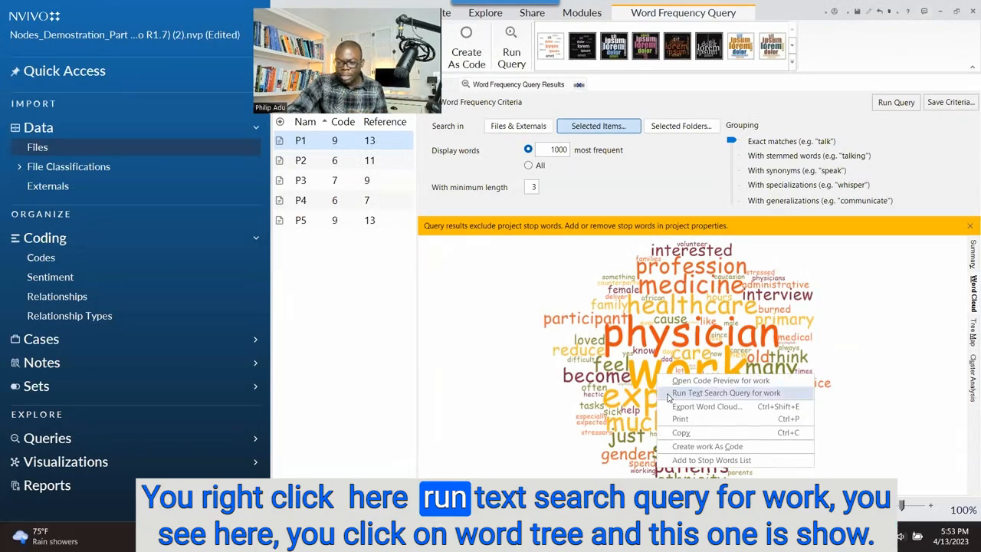
click(670, 393)
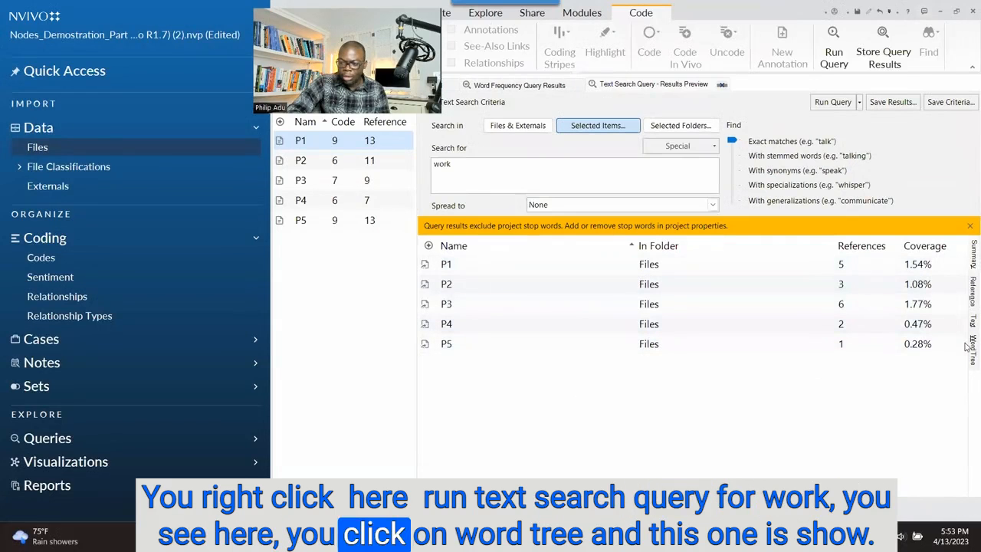
click(970, 352)
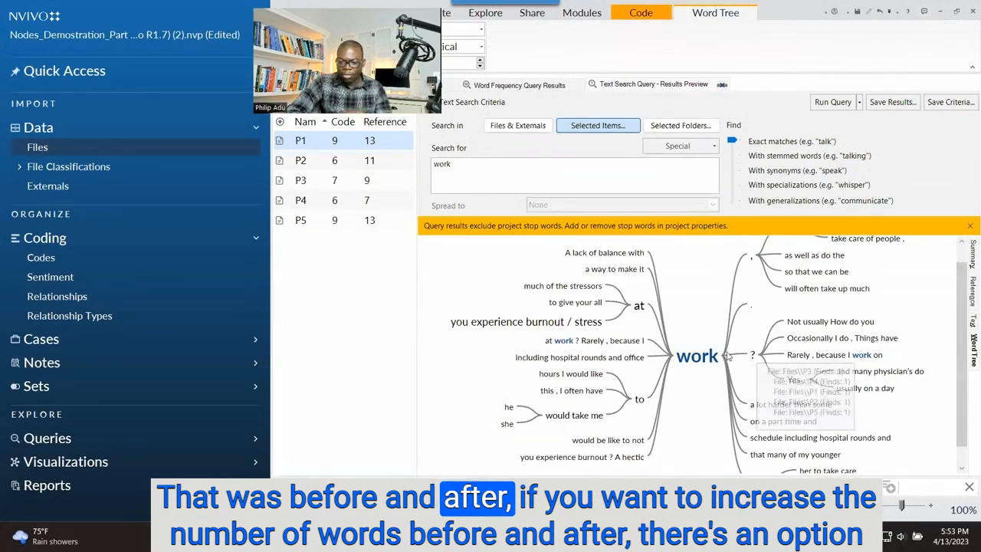
click(727, 357)
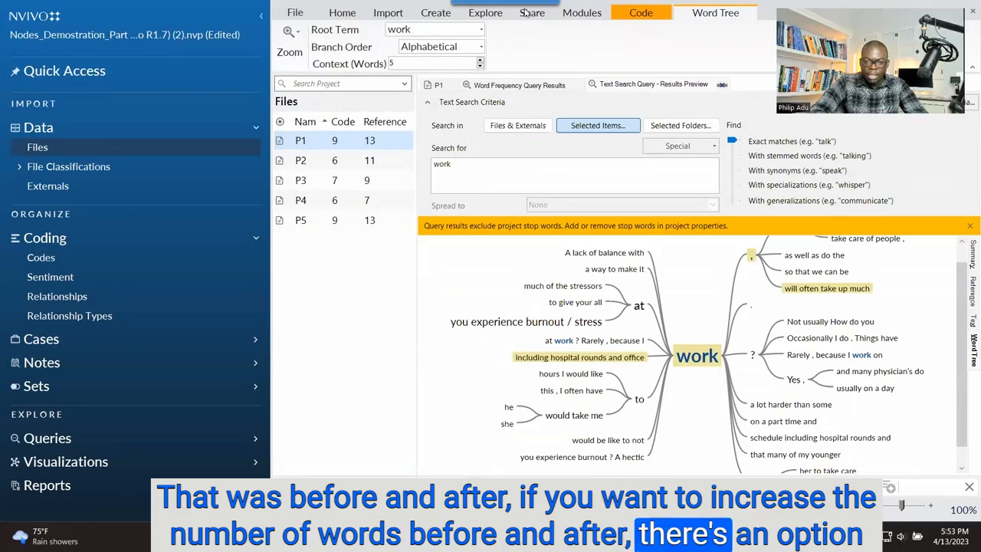
Try a larger number of context words in the word tree and return it to 5
click(481, 61)
click(480, 61)
click(480, 67)
click(481, 66)
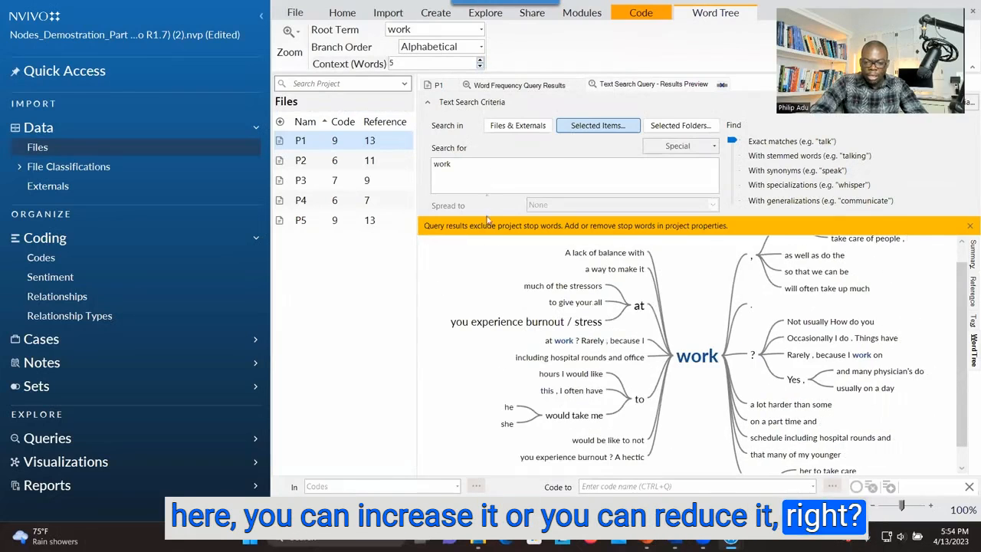
Trace the word tree connections of "you experience burnout / stress" and of "including hospital rounds and office"
click(469, 325)
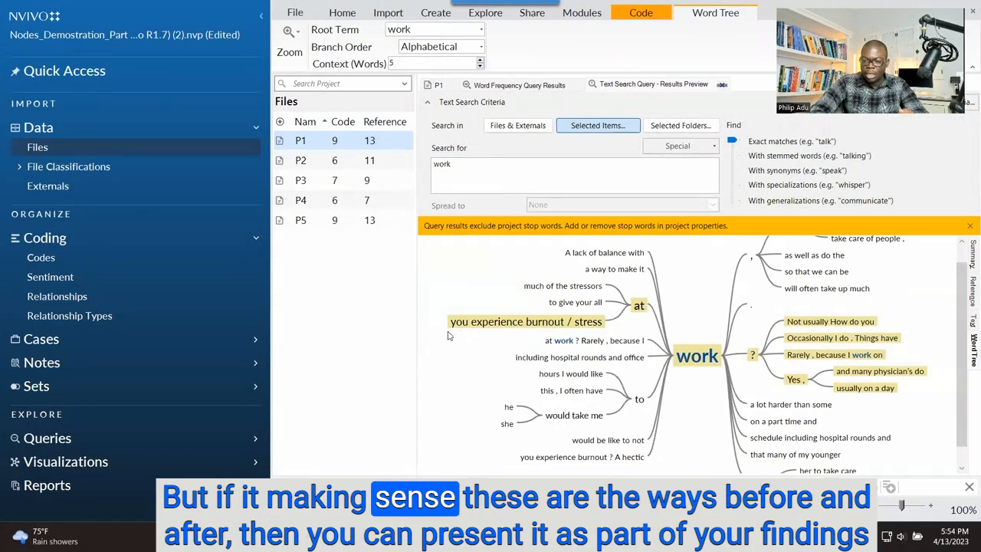
click(562, 357)
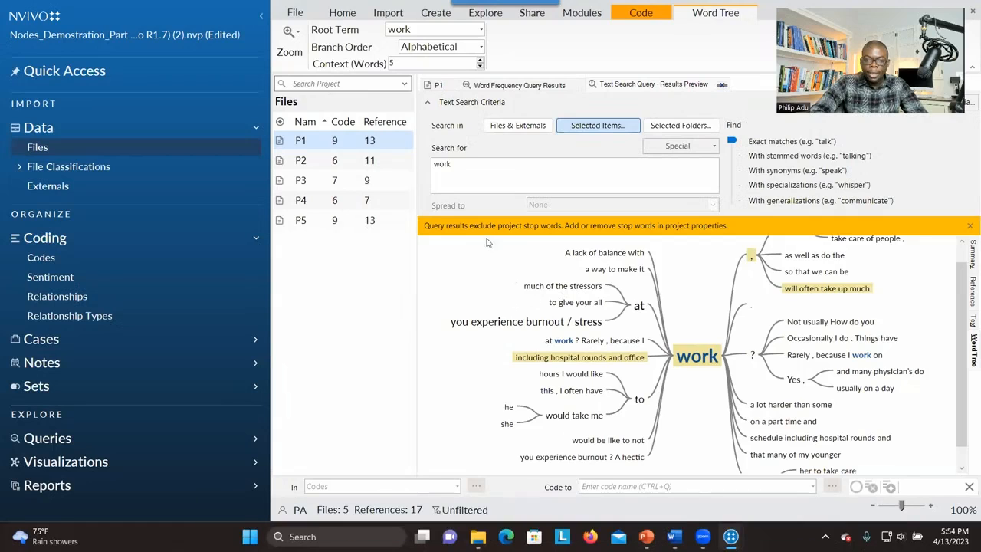
Undock the text search query results into a separate maximized window and trace the word tree branch "including hospital rounds and office"
right_click(514, 271)
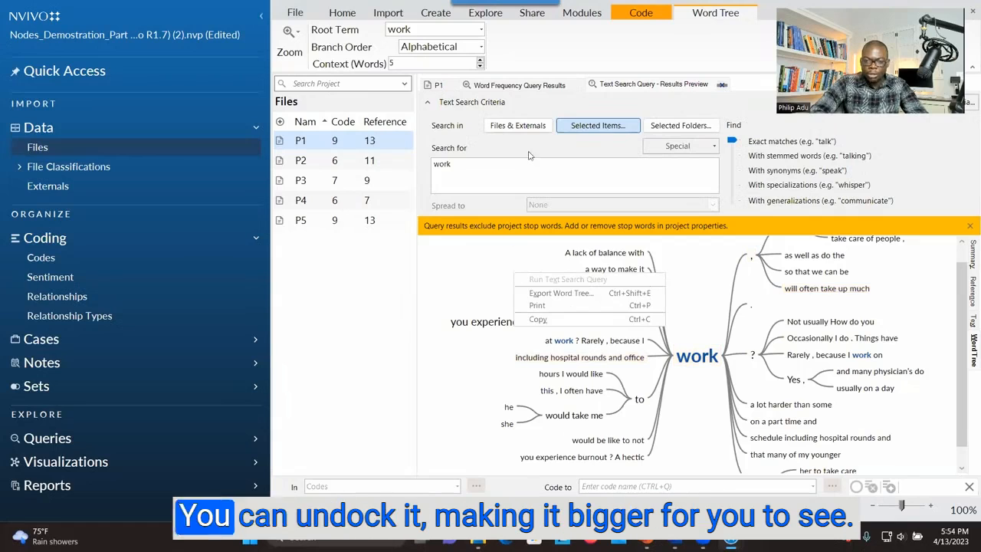
right_click(628, 86)
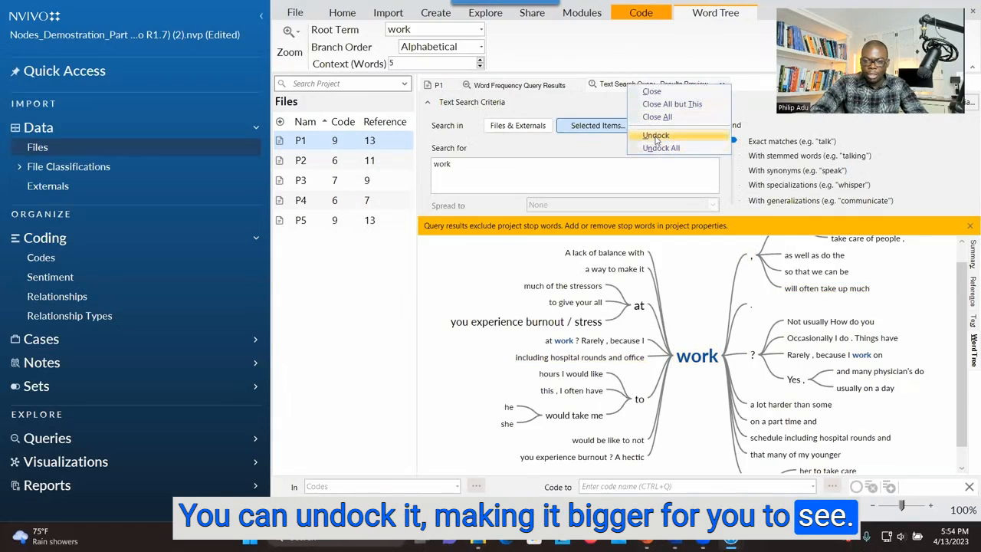
click(623, 84)
right_click(623, 84)
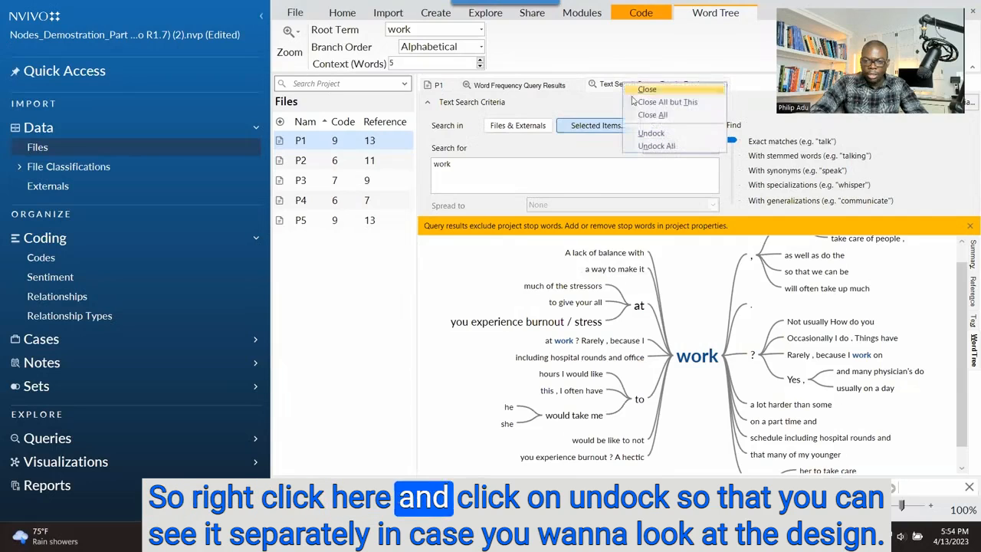
click(649, 134)
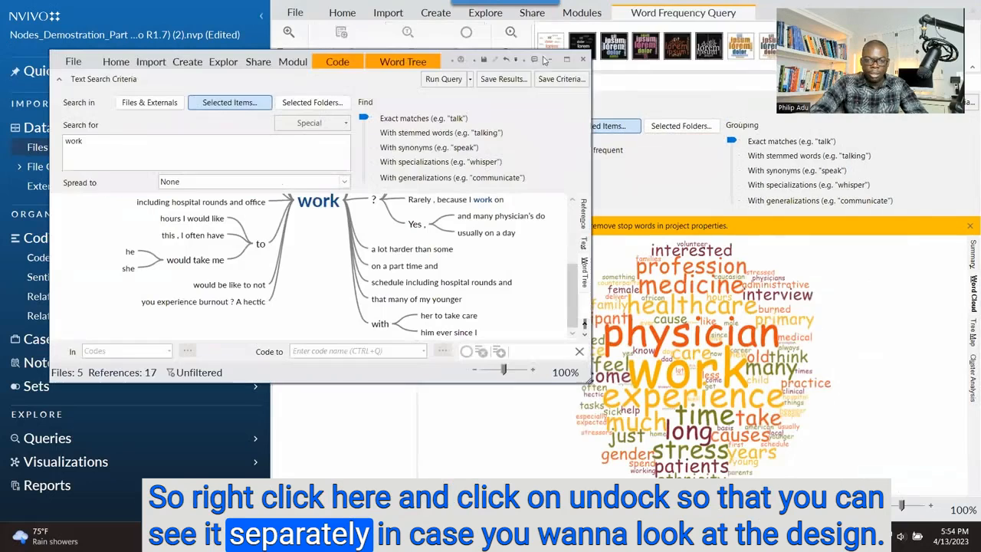
click(565, 60)
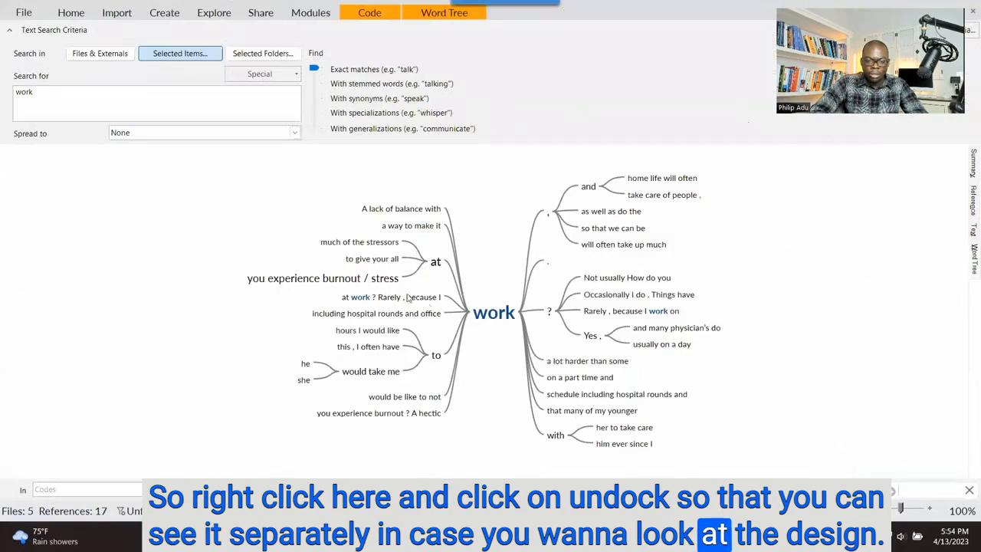
click(376, 313)
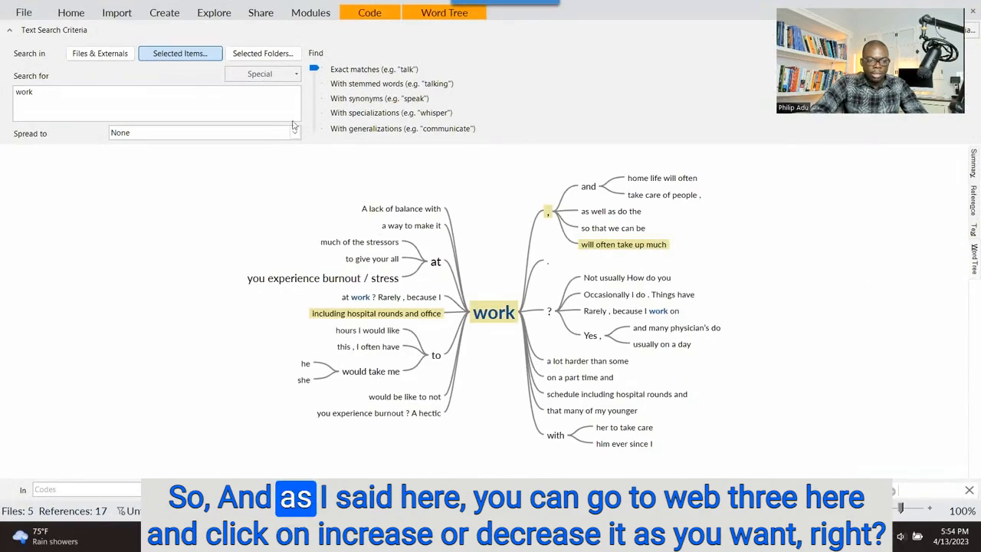
Try different context sizes in the undocked word tree, ending at 8 words, and close the results window
click(427, 9)
click(210, 62)
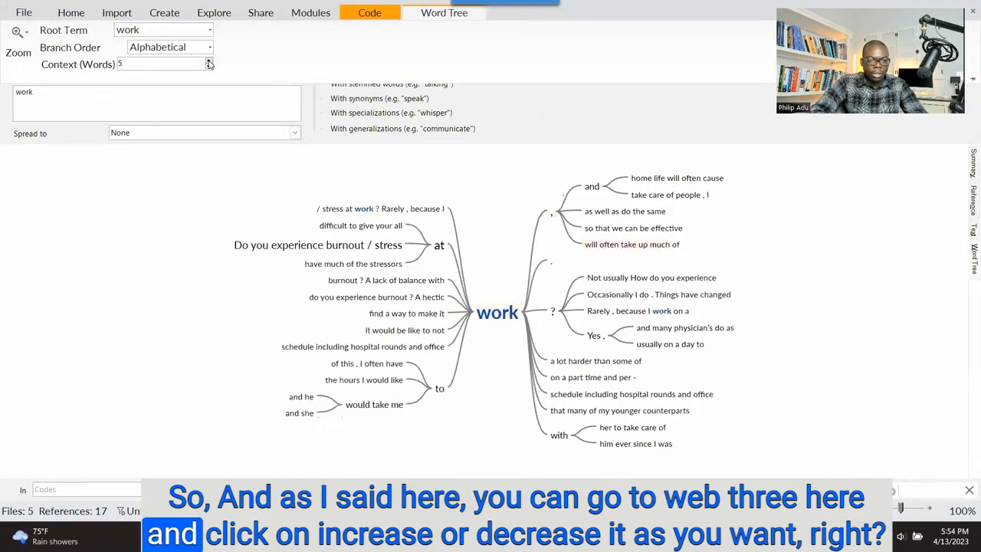
click(209, 62)
click(209, 62)
click(210, 69)
click(209, 68)
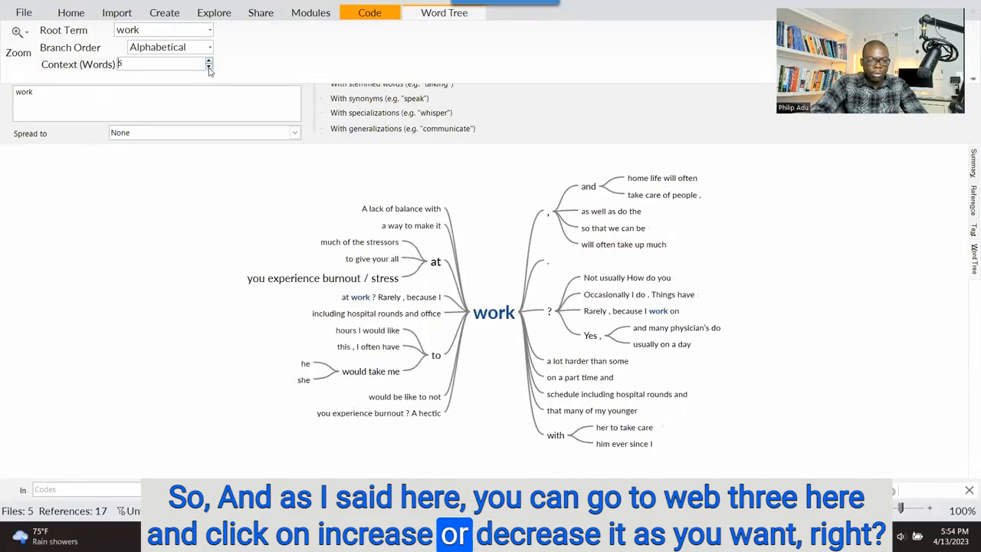
click(208, 62)
click(208, 62)
click(208, 62)
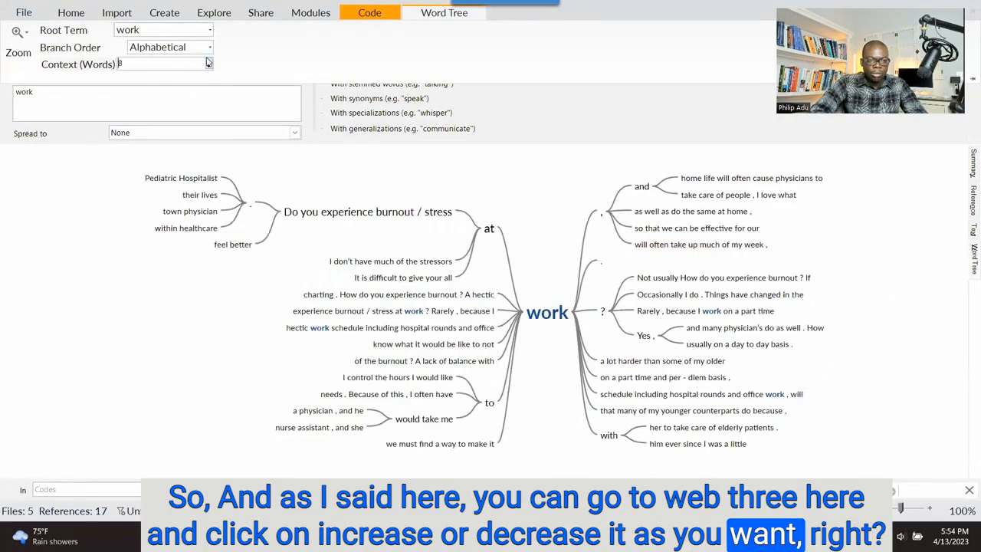
click(233, 193)
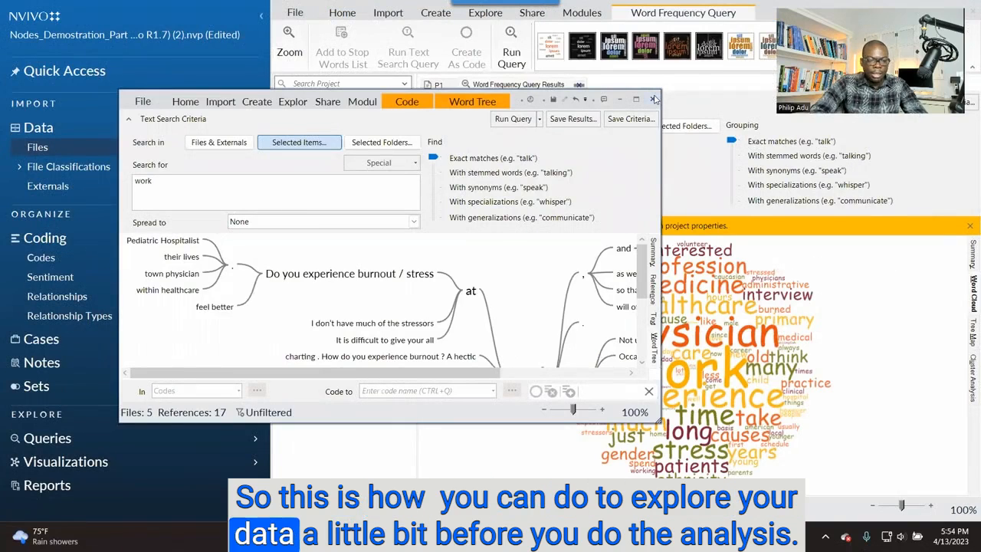
click(653, 99)
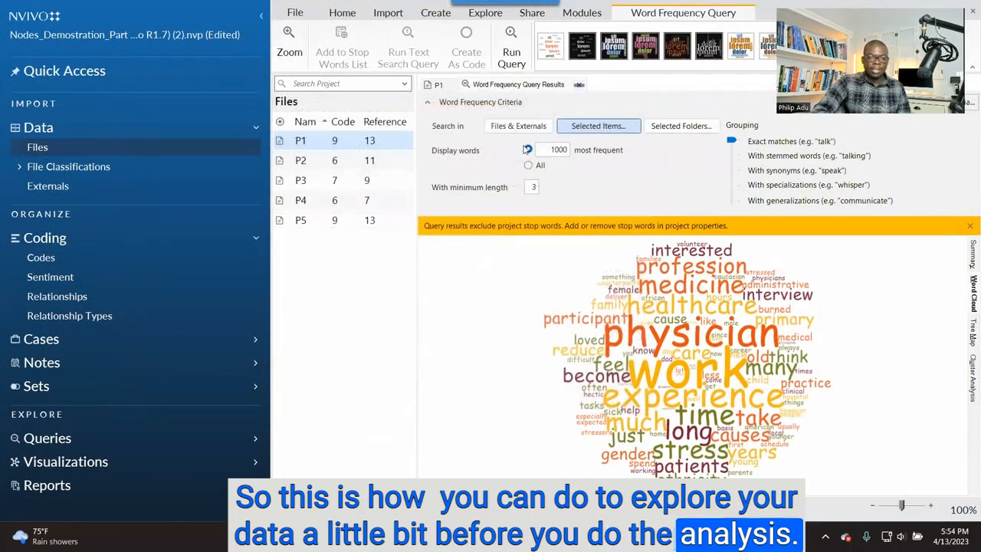